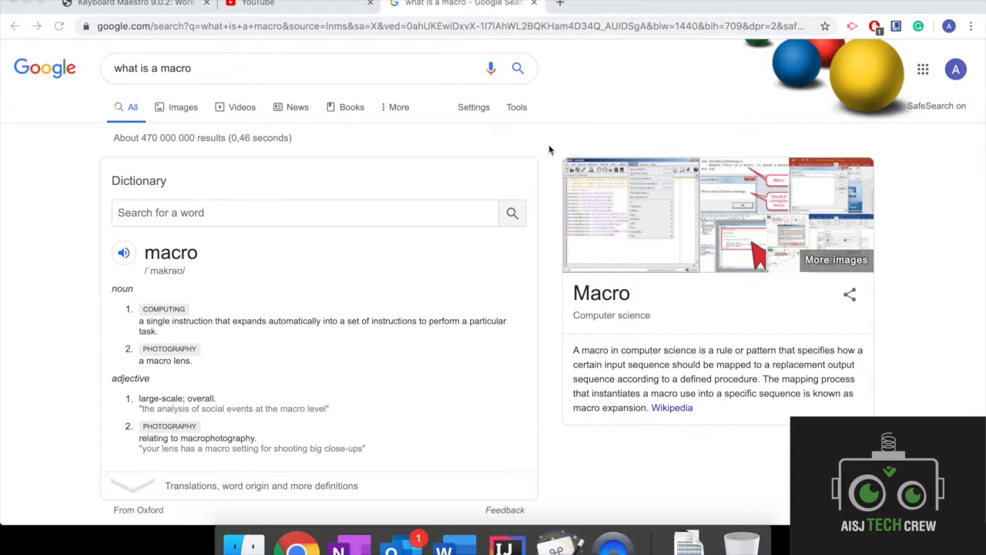
Step: Highlight the computing definition of macro in the dictionary result
click(137, 322)
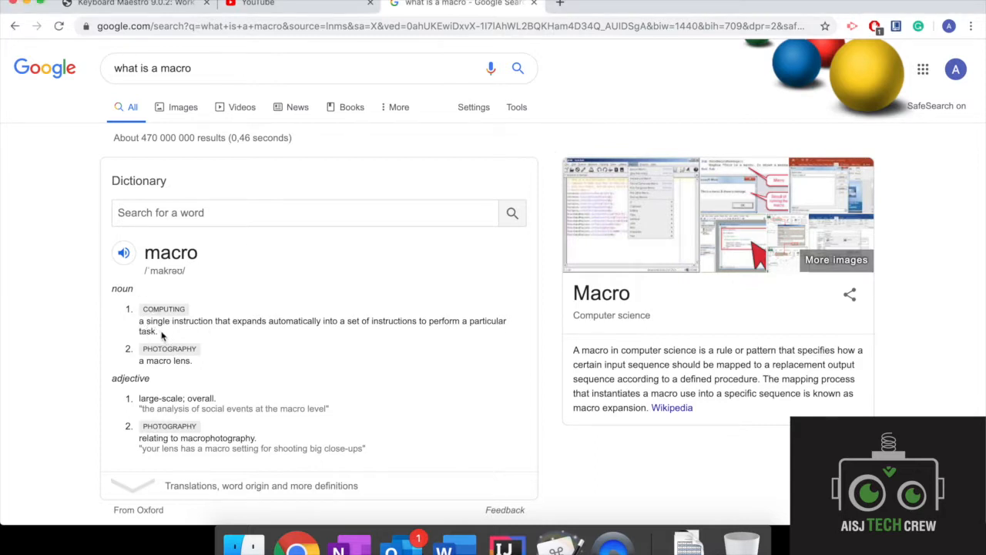
triple_click(137, 324)
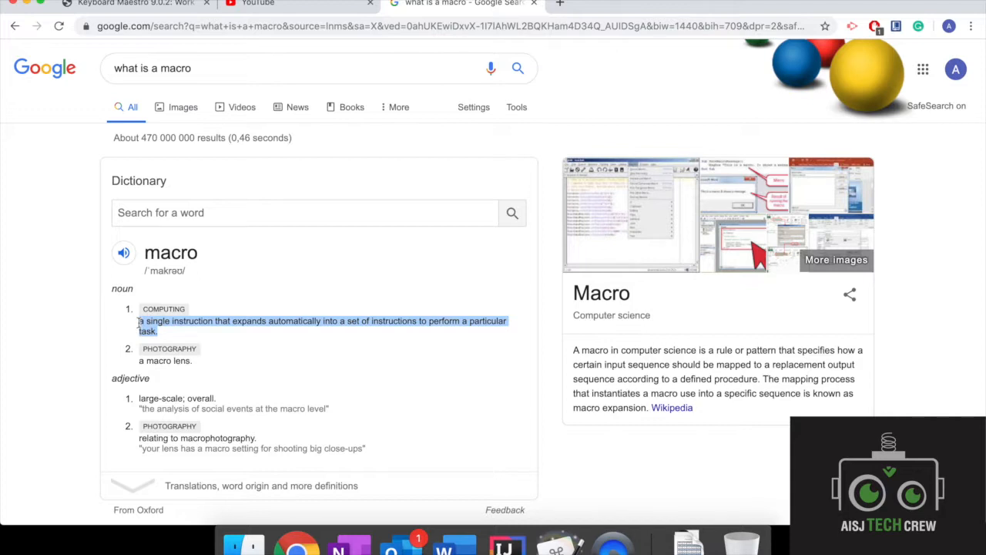
click(392, 544)
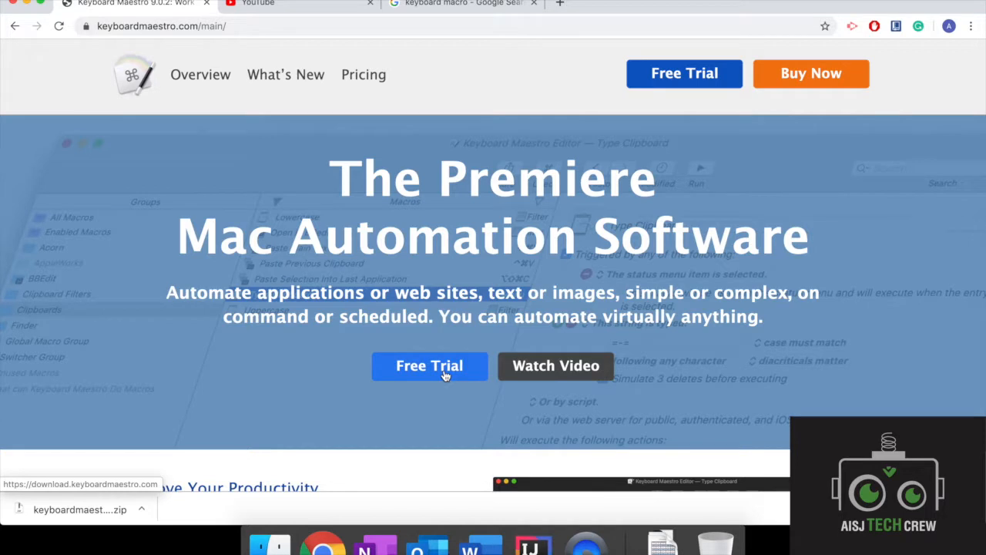
Step: Unpack the downloaded Keyboard Maestro archive, move the app into the Applications folder and close the Downloads window
click(84, 512)
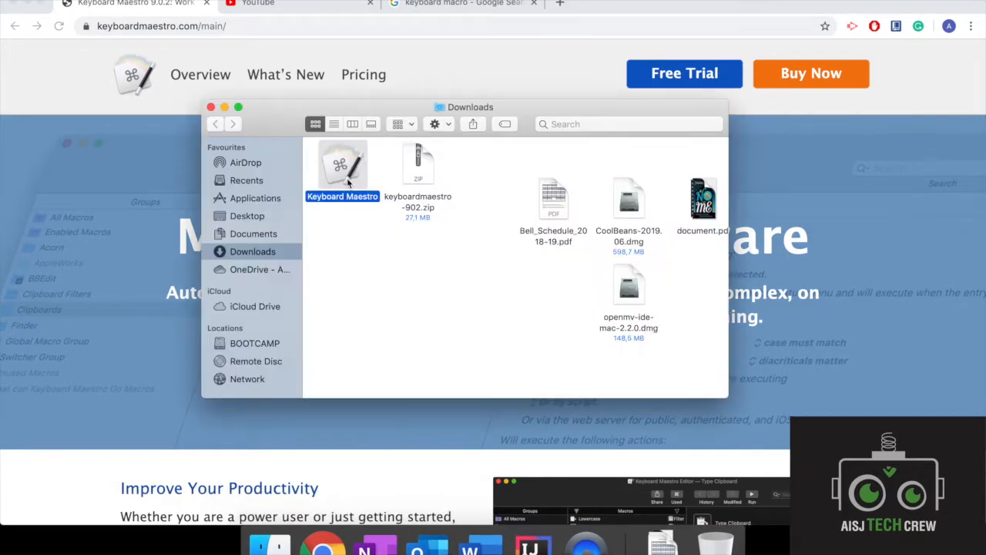
drag(340, 173, 274, 199)
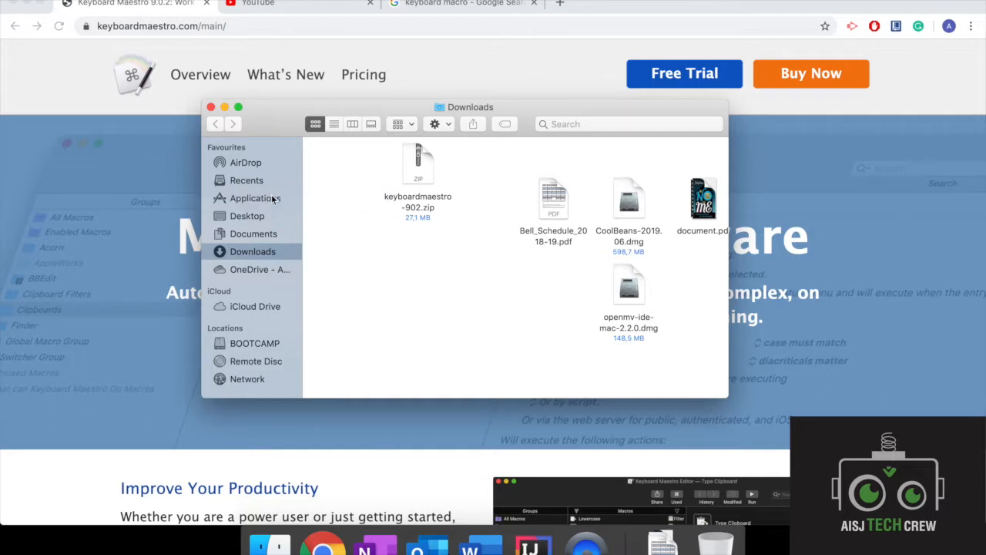
click(212, 107)
Step: Search for Keyboard Maestro with Spotlight, launch it and allow the downloaded app to open
key(super+space)
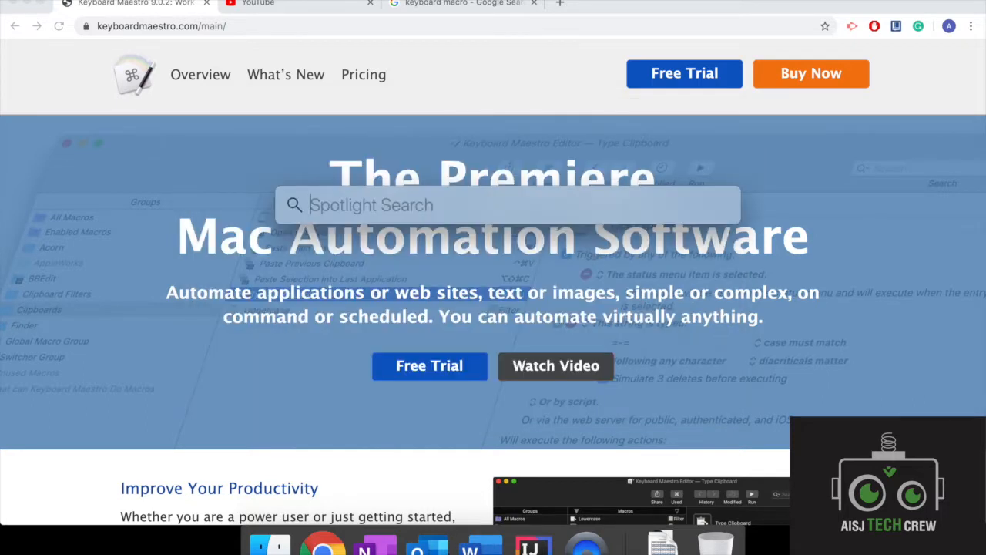
text(key)
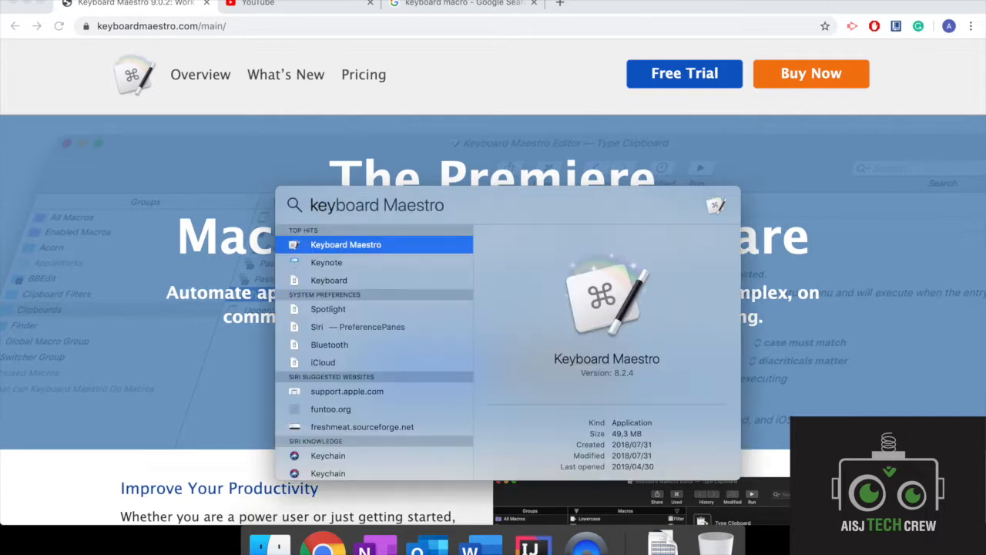
key(Return)
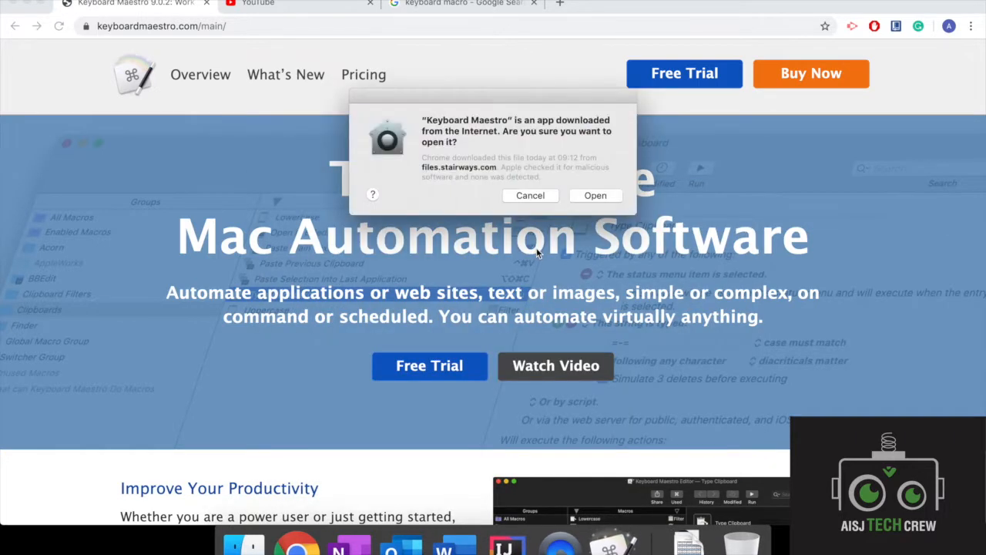
click(595, 196)
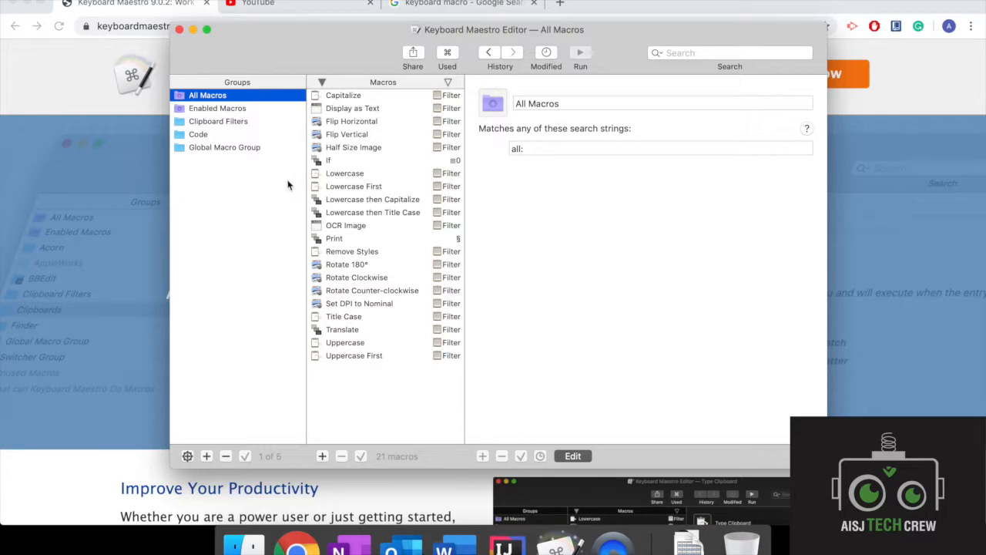
Step: Create a new macro group named "Macro" and select it in the group list
click(207, 455)
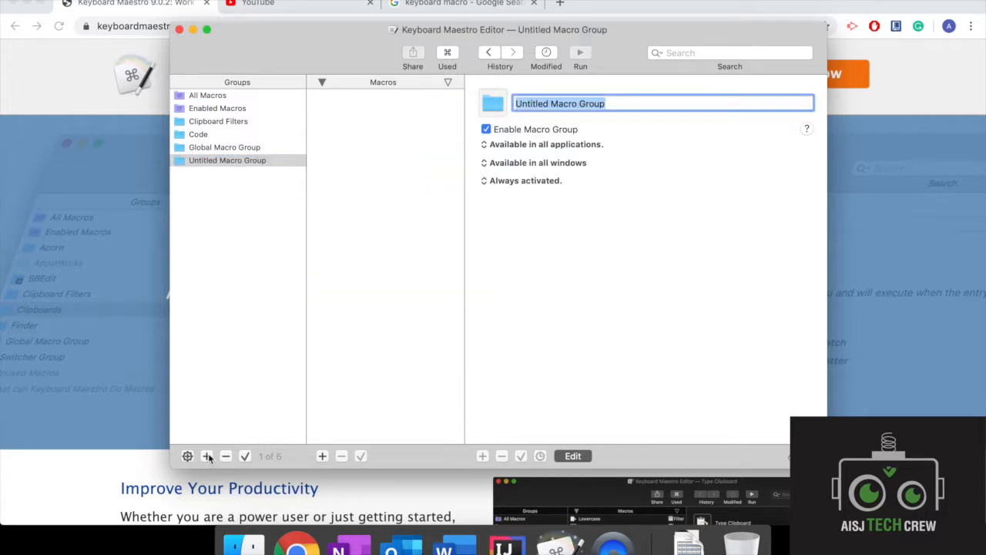
key(BackSpace)
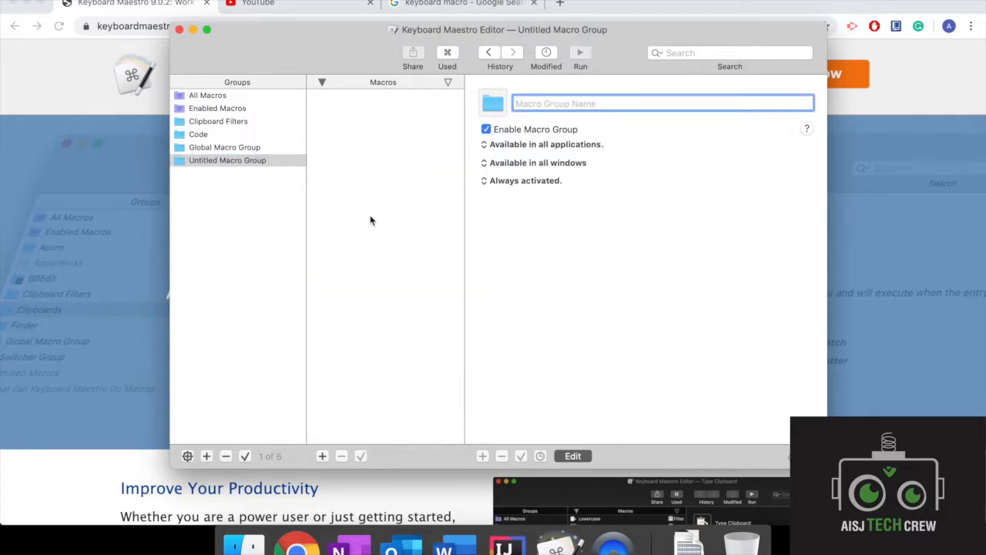
text(Macro)
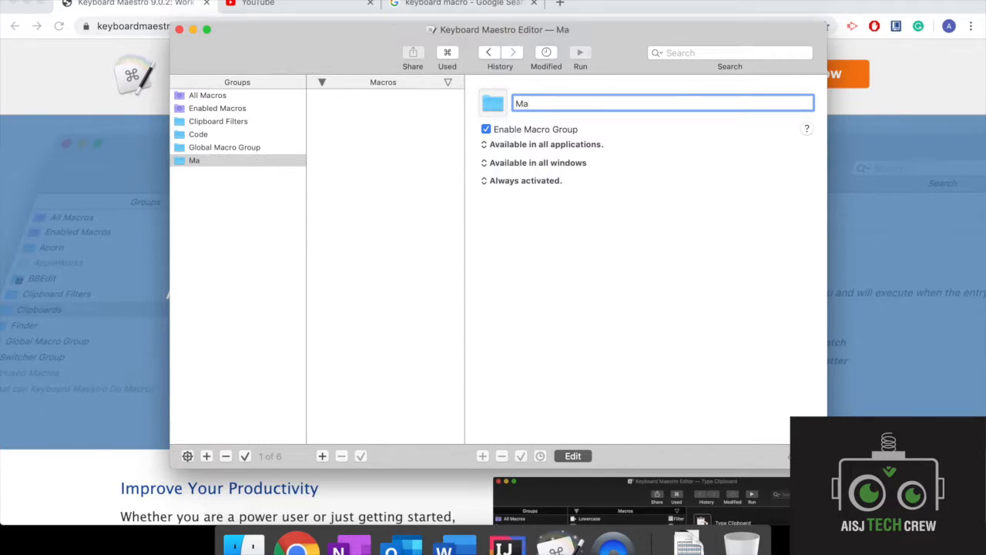
click(514, 181)
click(514, 181)
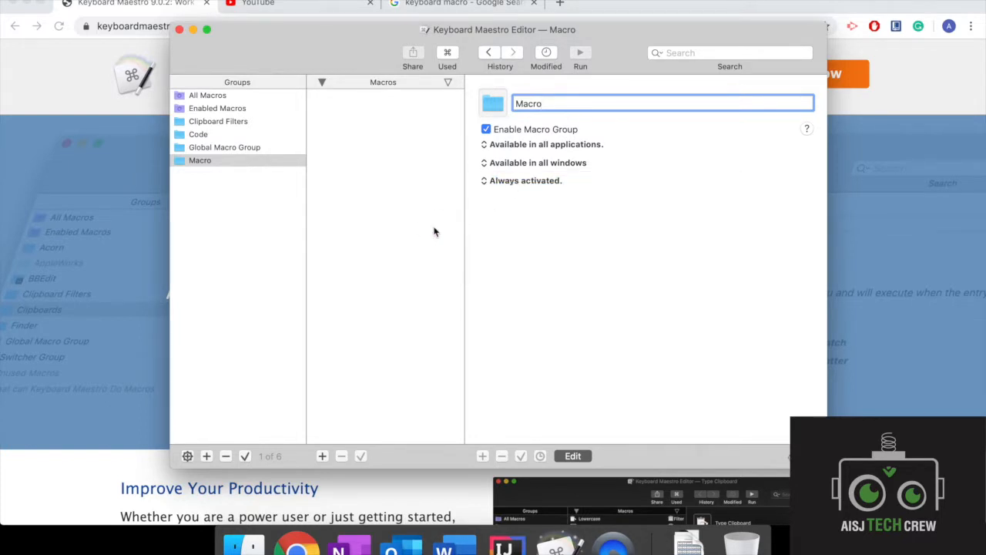
double_click(540, 104)
click(570, 105)
click(249, 167)
click(256, 151)
click(257, 160)
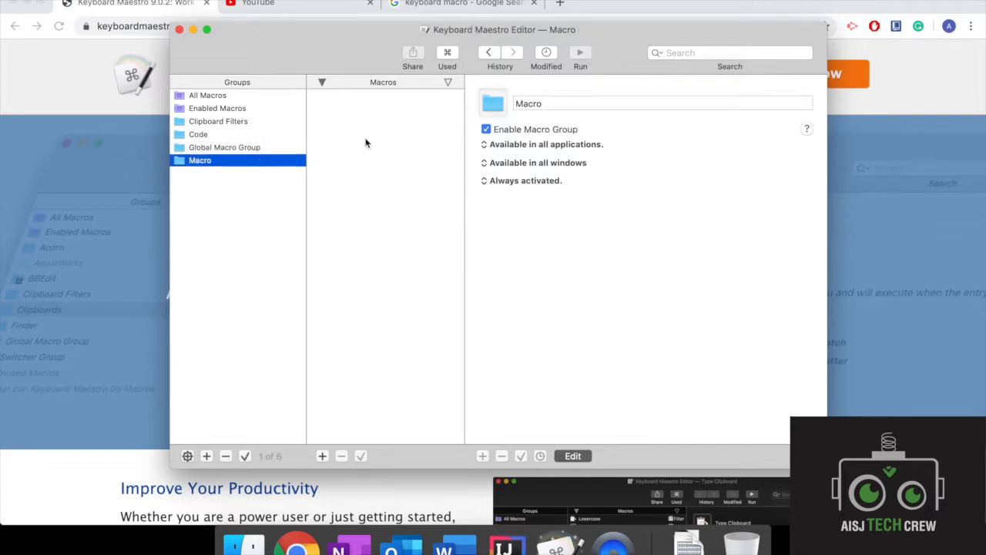
Step: Add a new macro named "Email Signature" to the Macro group
click(322, 456)
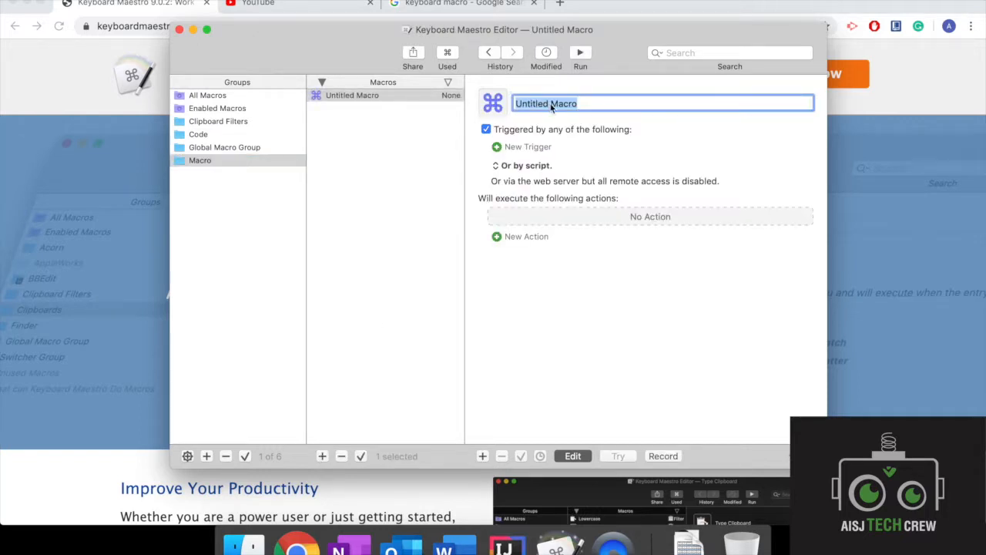
key(BackSpace)
text(Emal)
key(BackSpace)
text(l)
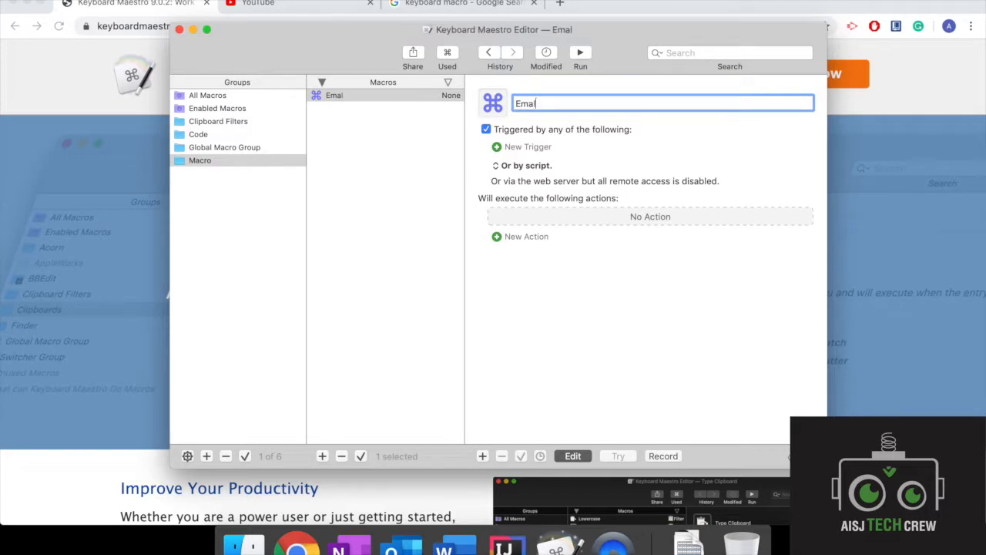
key(BackSpace)
text(il Signature)
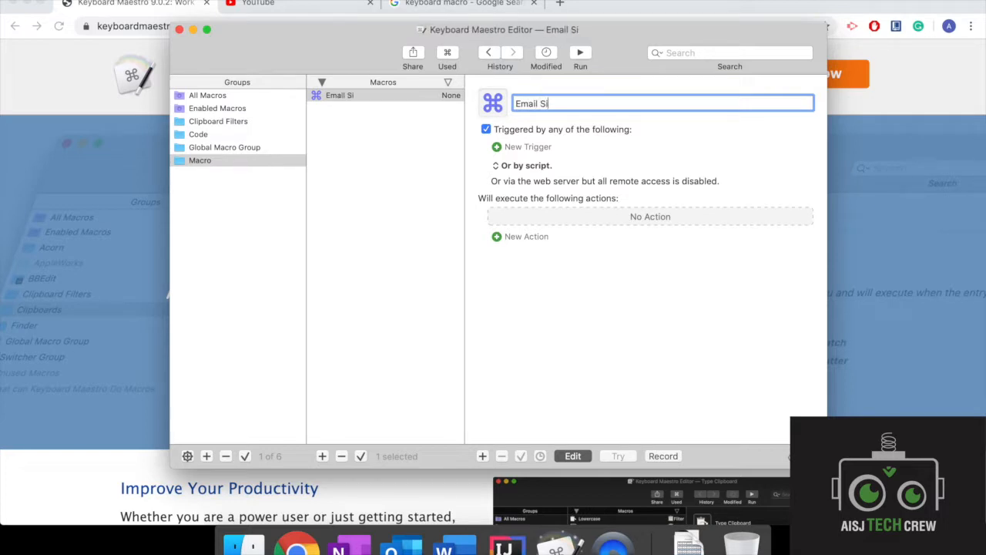
Step: Give the Email Signature macro a hot key trigger set to Section Sign
click(502, 150)
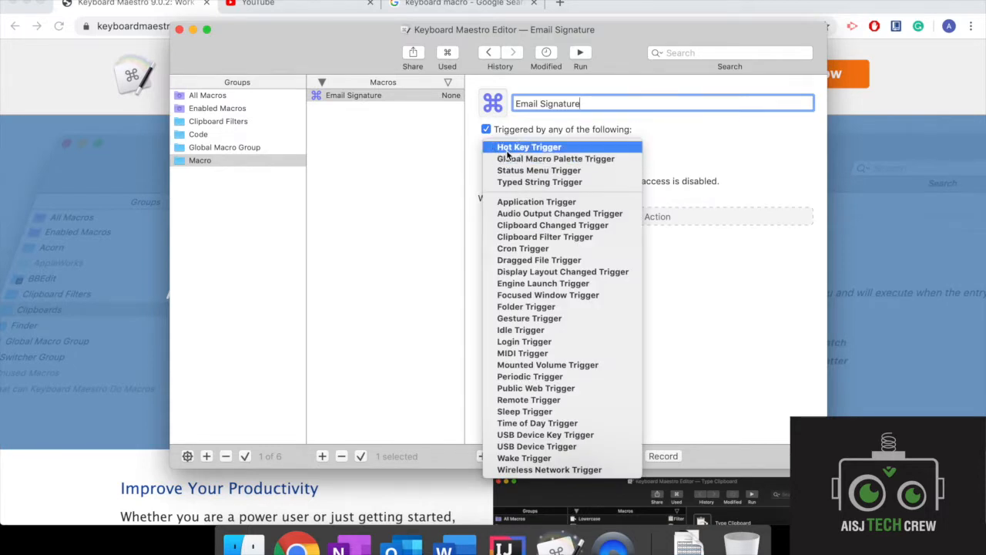
click(508, 151)
click(578, 169)
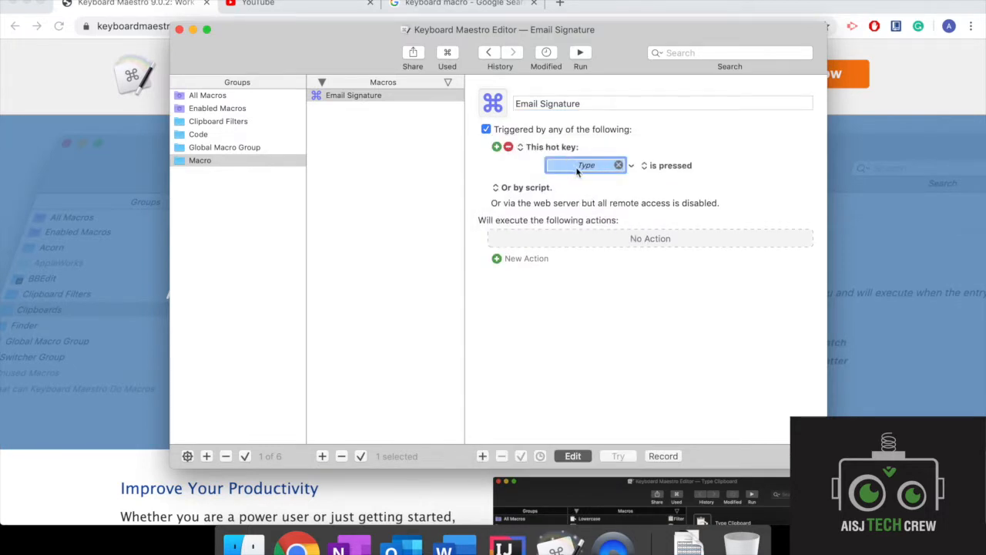
key(section)
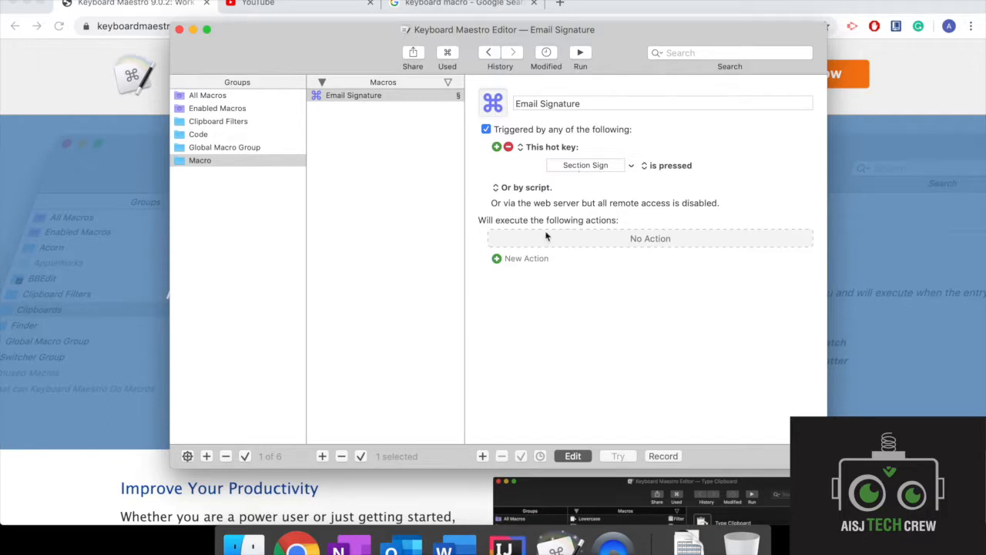
Step: Add an Insert Text by Typing action to the macro with the text "Best Regards,"
click(497, 259)
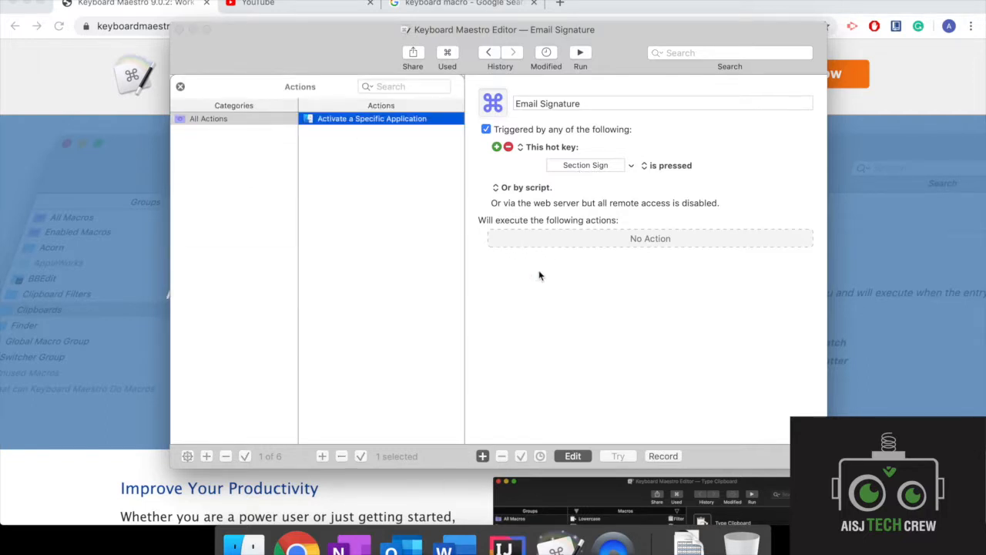
click(390, 87)
text(type)
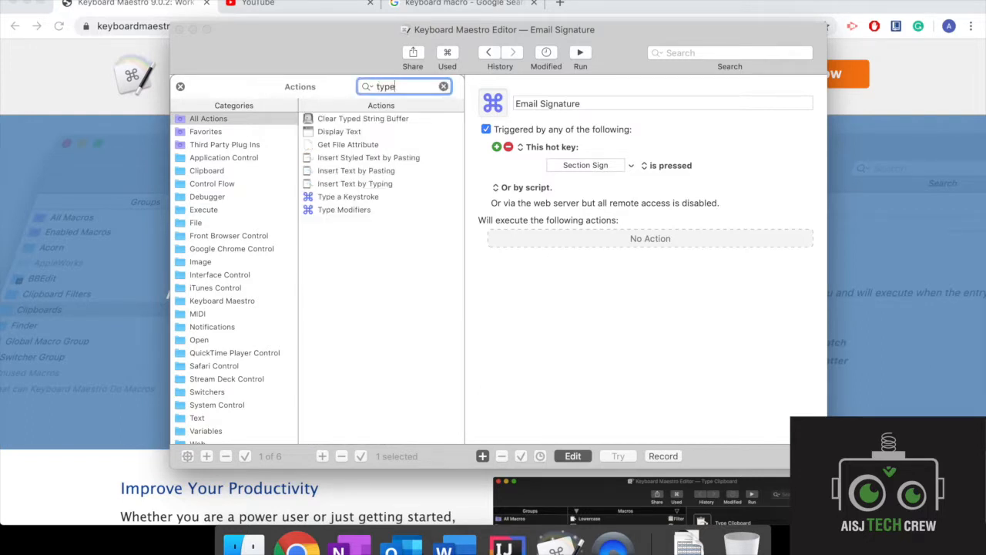
double_click(378, 189)
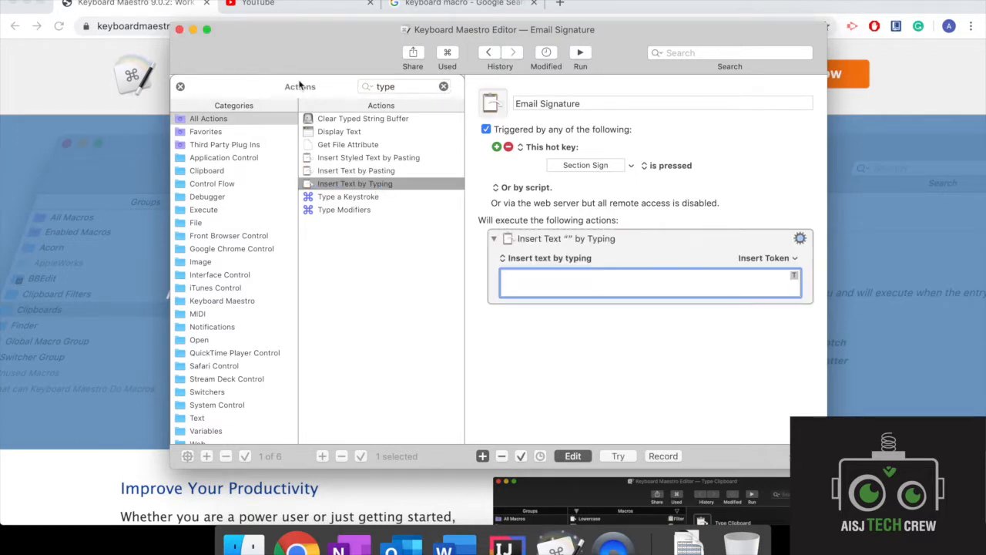
click(181, 88)
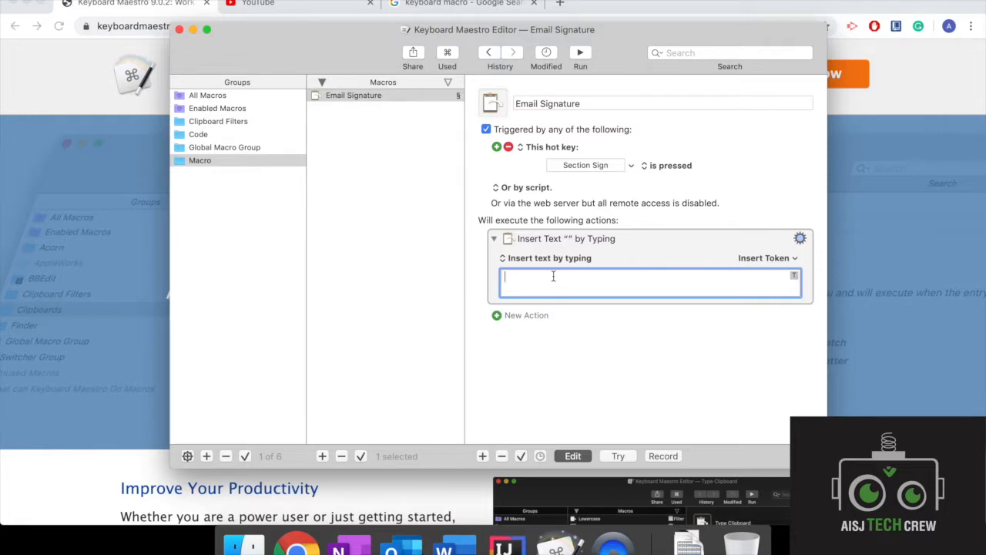
text(Best Rega)
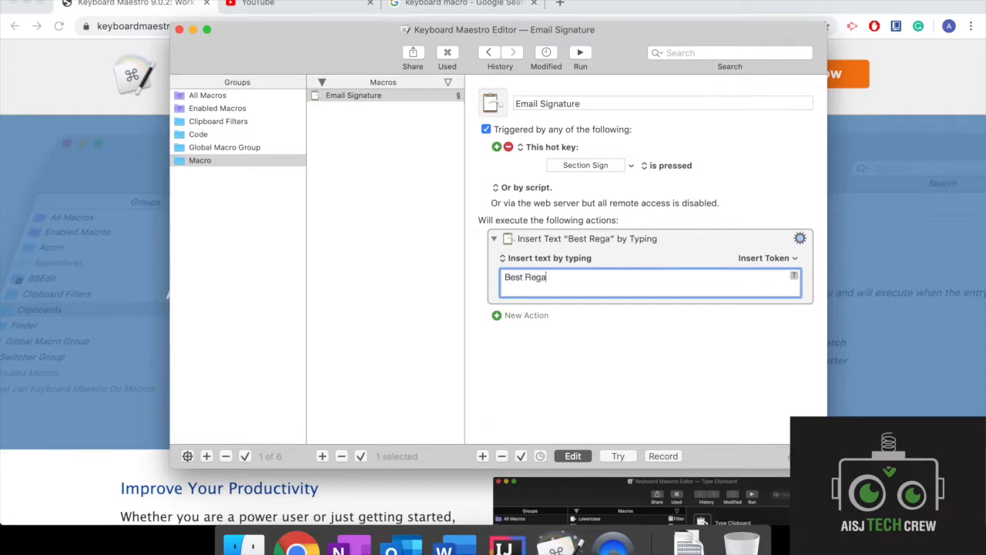
text(rds,)
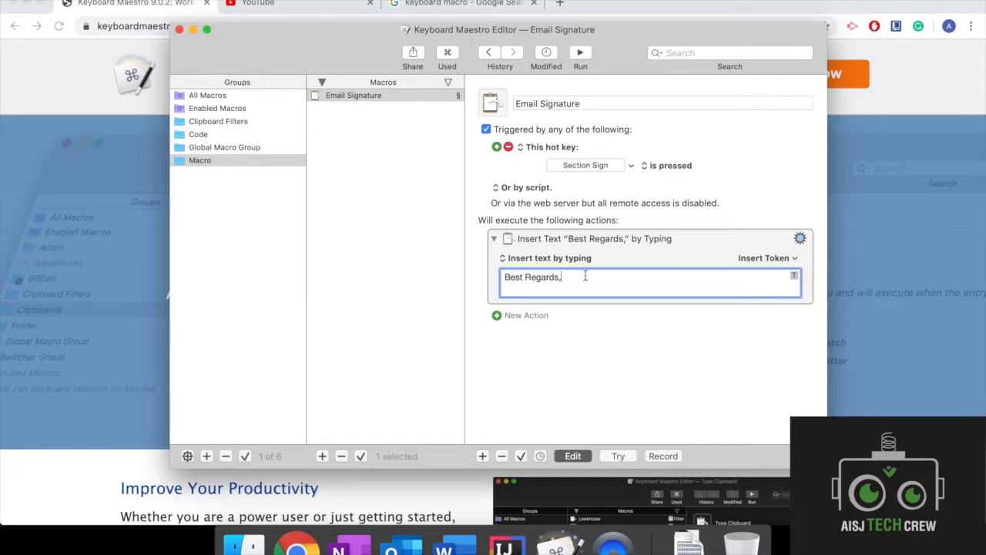
Step: Add a Type a Keystroke action after the greeting text that simulates the Return keystroke
click(500, 315)
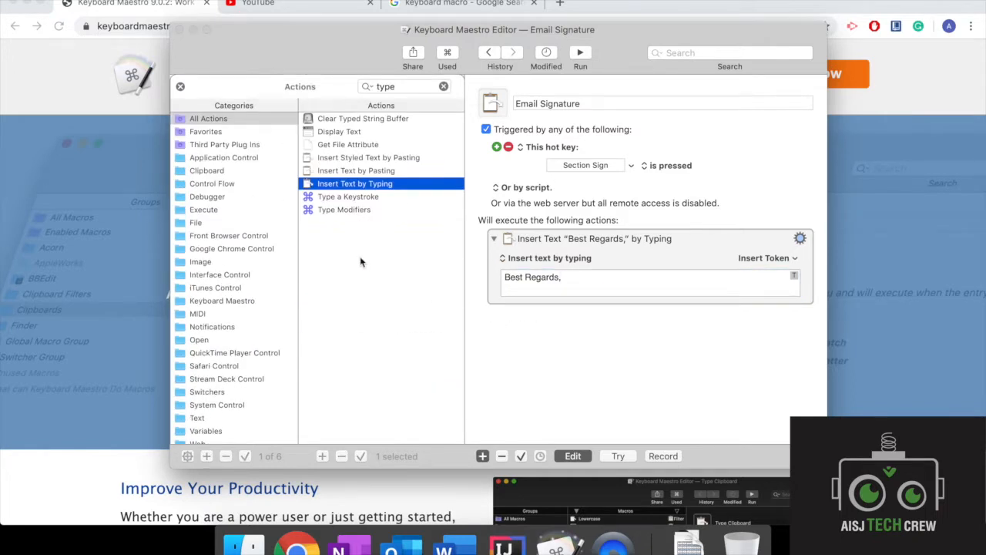
click(349, 198)
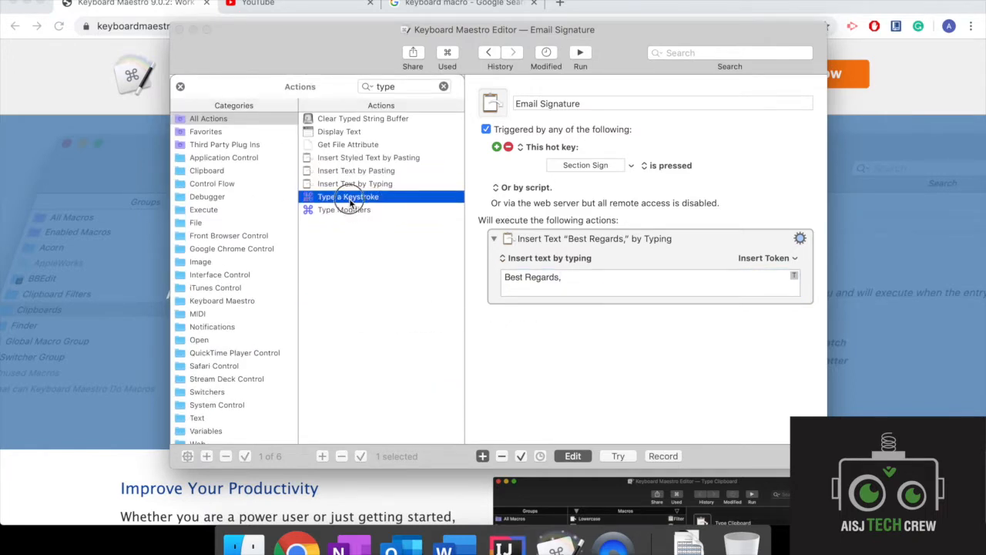
double_click(349, 199)
key(Return)
click(625, 339)
key(Return)
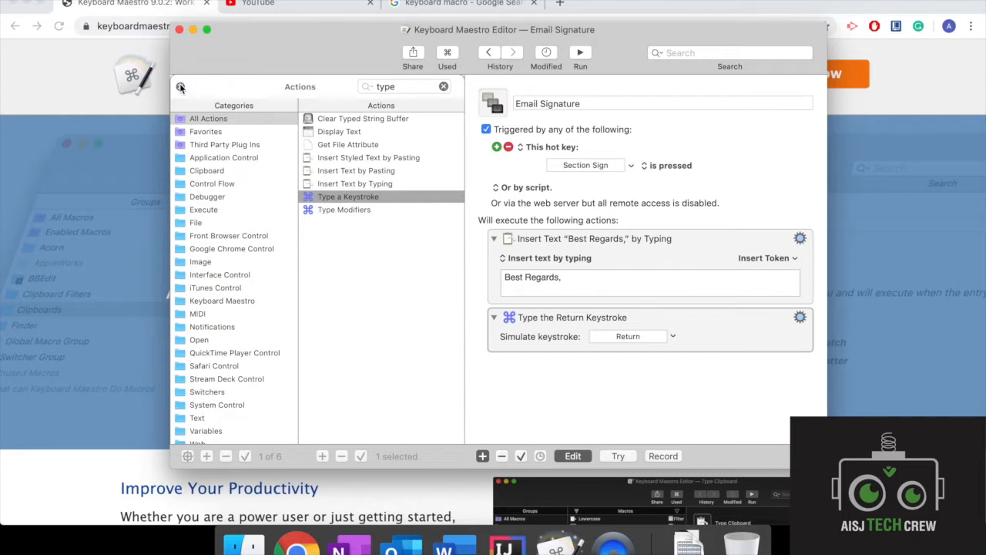
Step: Add a second Insert Text by Typing action with the text "Name" and close the actions list
click(350, 183)
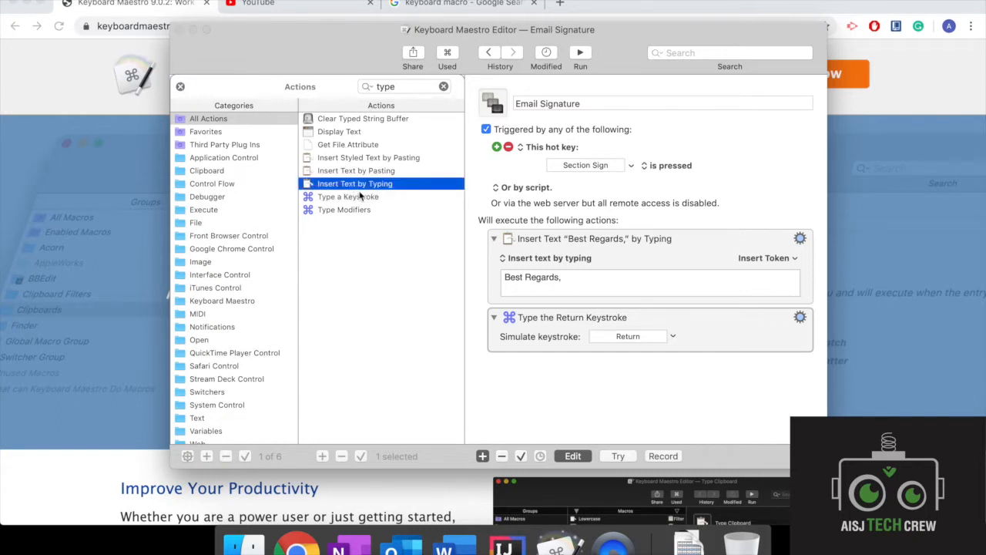
double_click(353, 185)
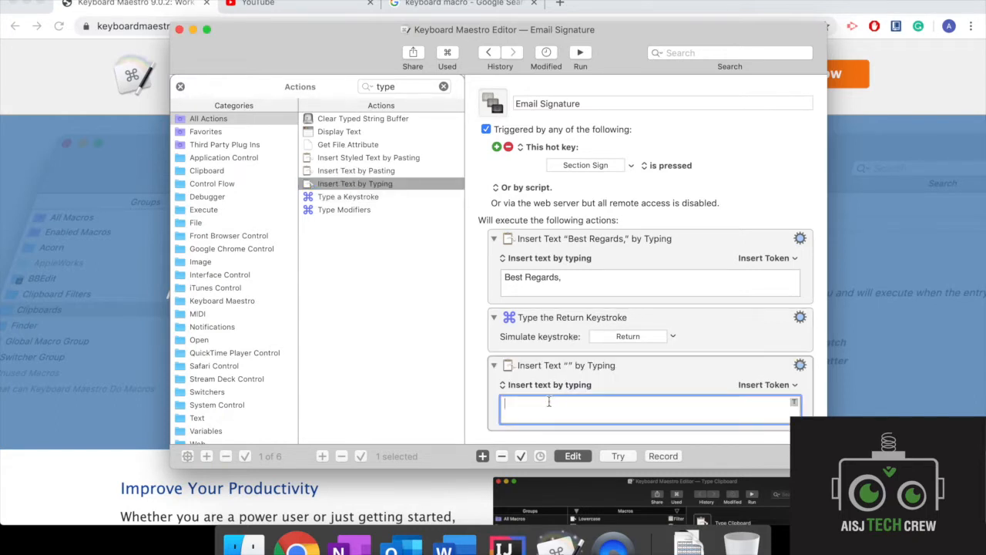
text(Name)
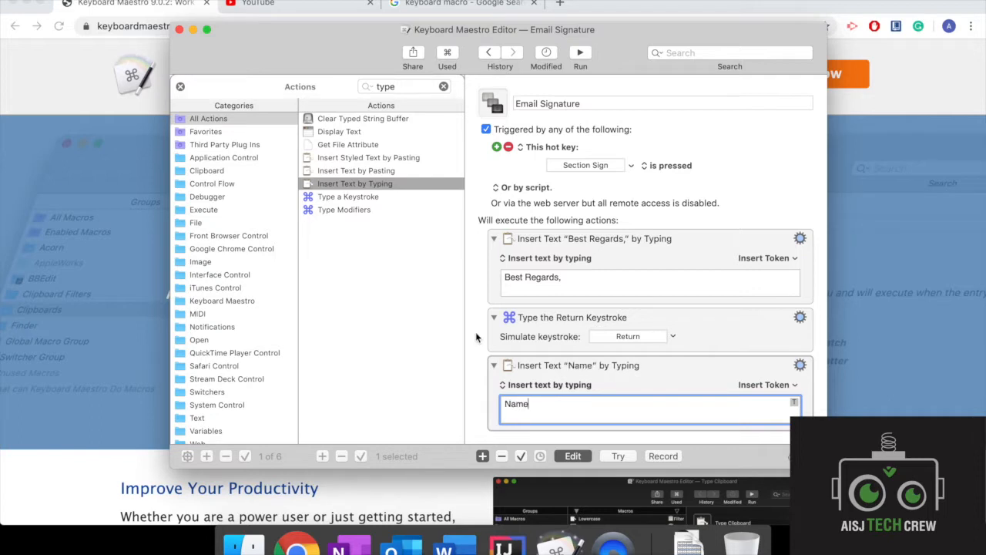
click(180, 87)
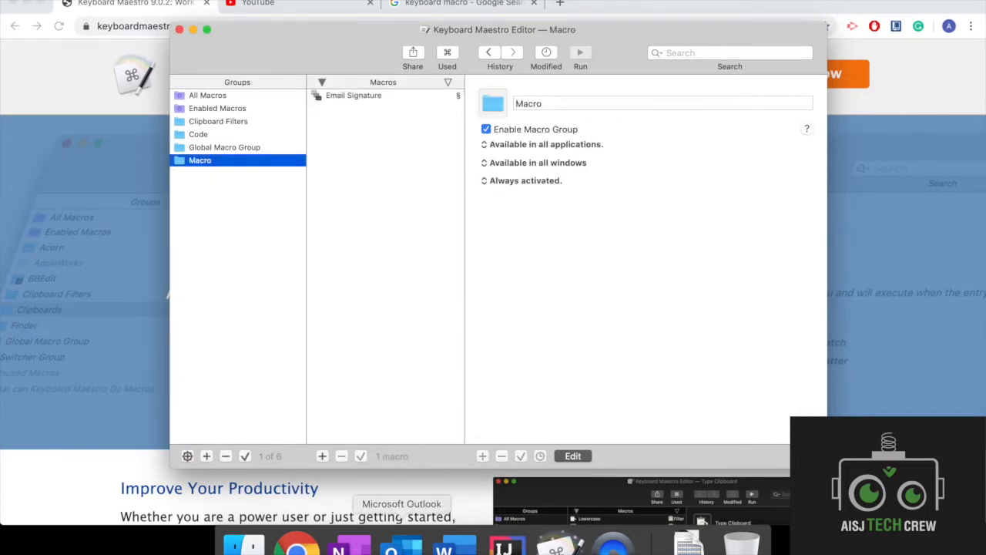
Step: Switch to Outlook and write "Hello ..." and, after a blank line, "Email content" in the untitled email's body
click(391, 546)
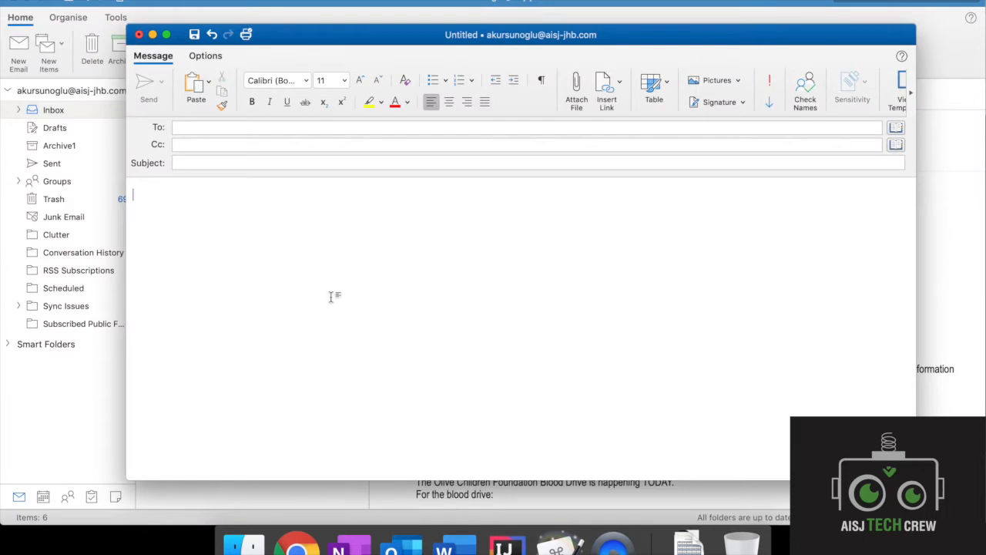
click(319, 227)
text(Hello ...)
key(Return)
key(Return)
text(Email content)
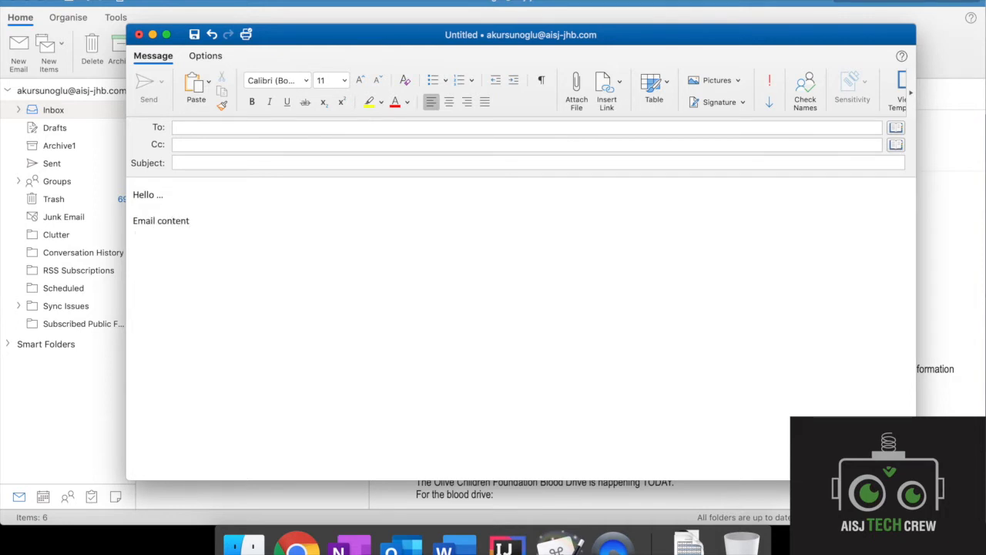
Step: Insert the signature "Best Regards," and "Name" below the email content using the Email Signature macro
key(Return)
text(Best Regards,)
key(Return)
text(Name)
Step: Run the Email Signature macro twice more, placing each "Best Regards, Name" signature after a blank line
key(Return)
key(Return)
text(Best Regards,)
key(Return)
text(Name)
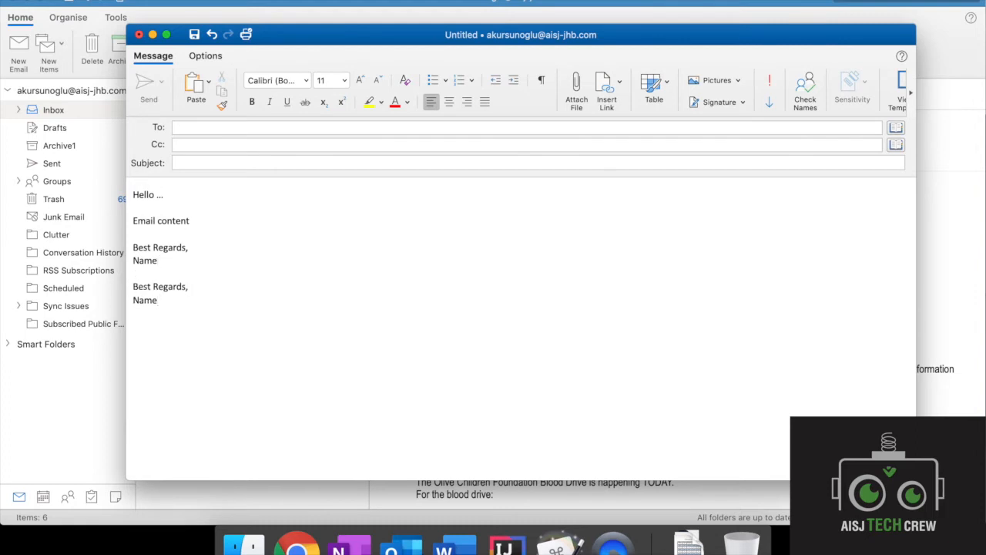
key(Return)
key(Return)
text(Best Regards,)
key(Return)
text(Name)
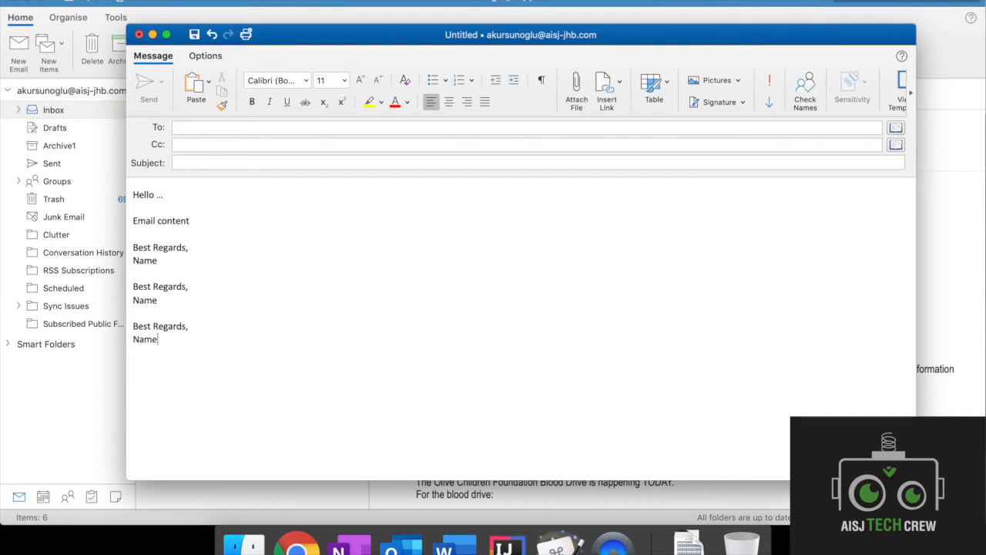